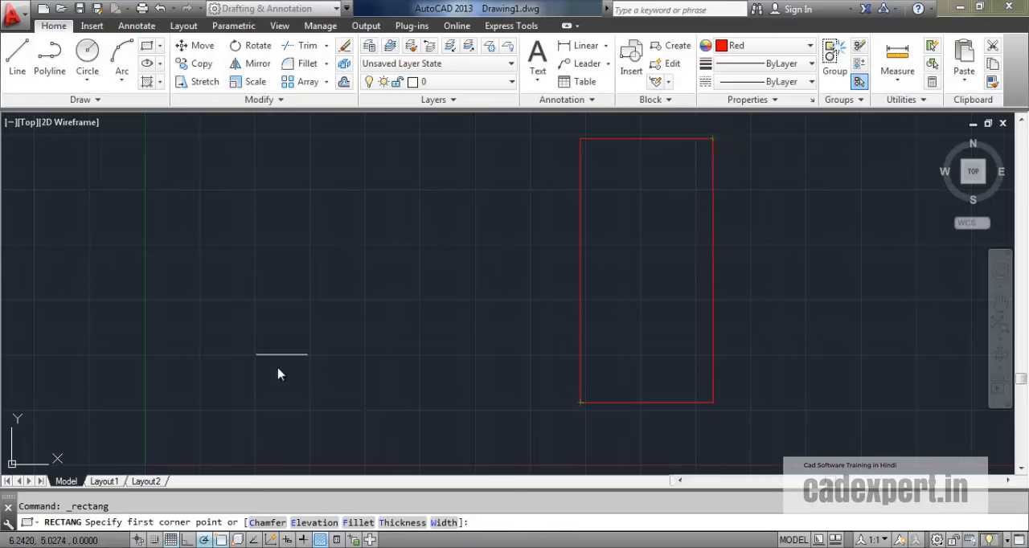
Step: Draw a rectangle with the Dimensions option, length 6 and width 12, left of the existing one with their lower edges aligned
left_click(196, 402)
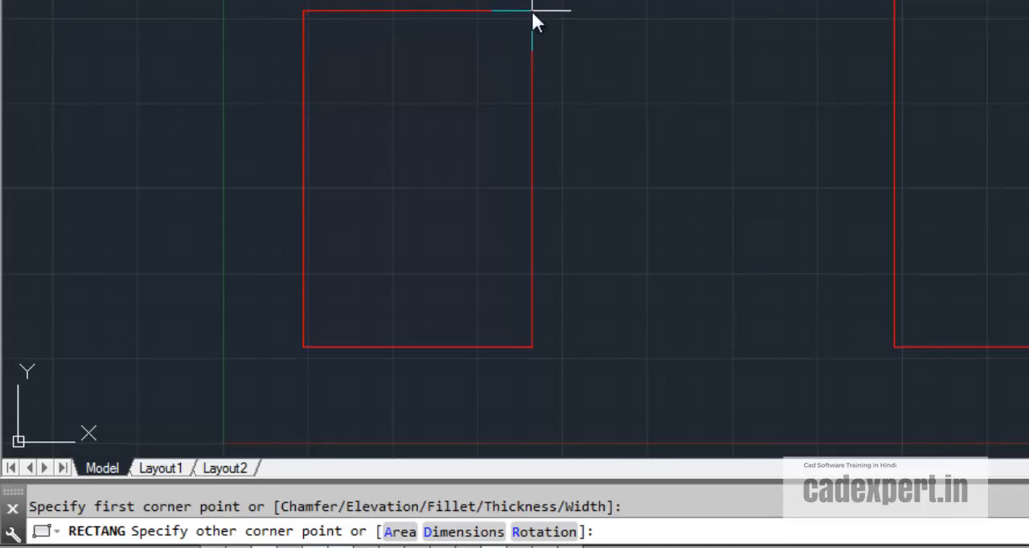
type("d")
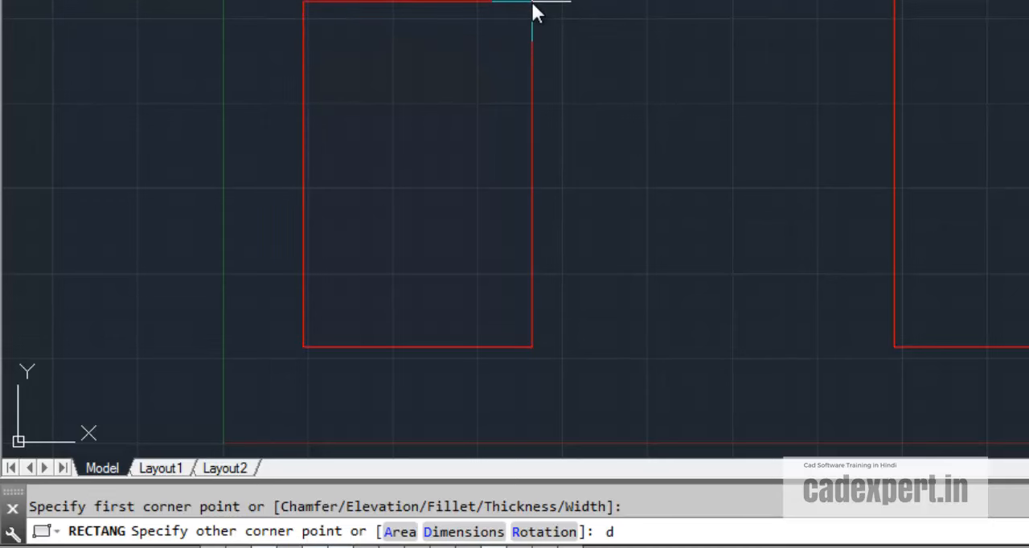
key("Return")
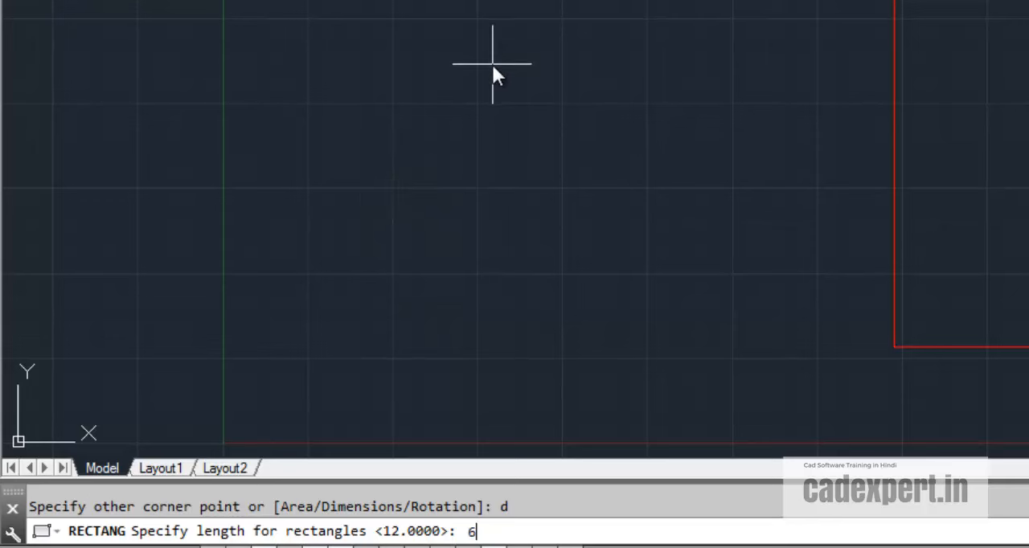
key("Return")
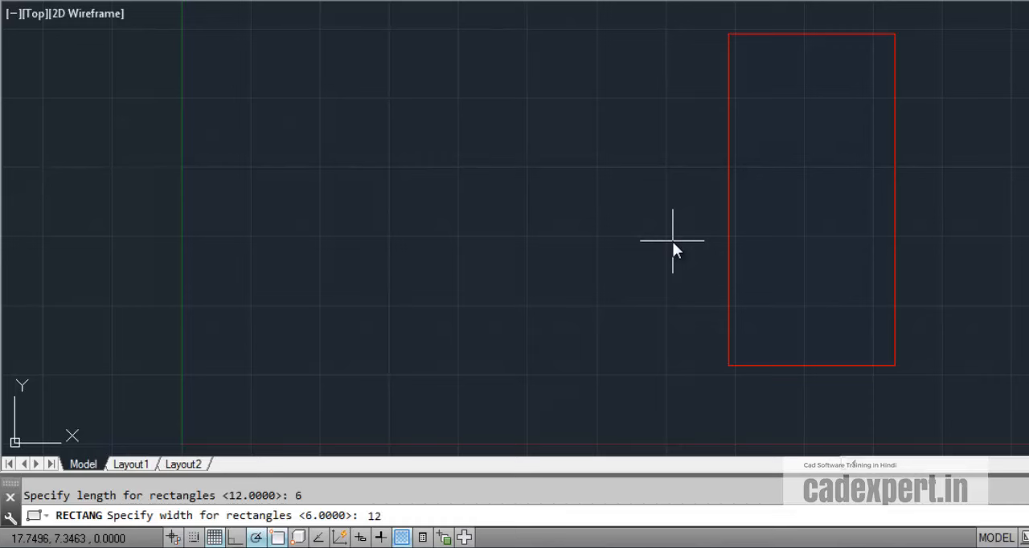
key("Return")
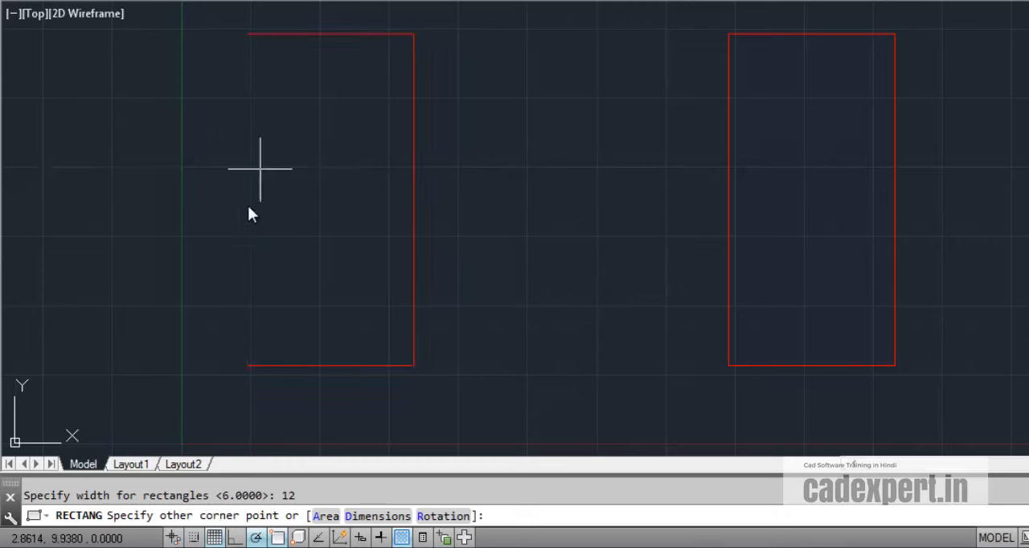
middle_click_drag(354, 227, 587, 200)
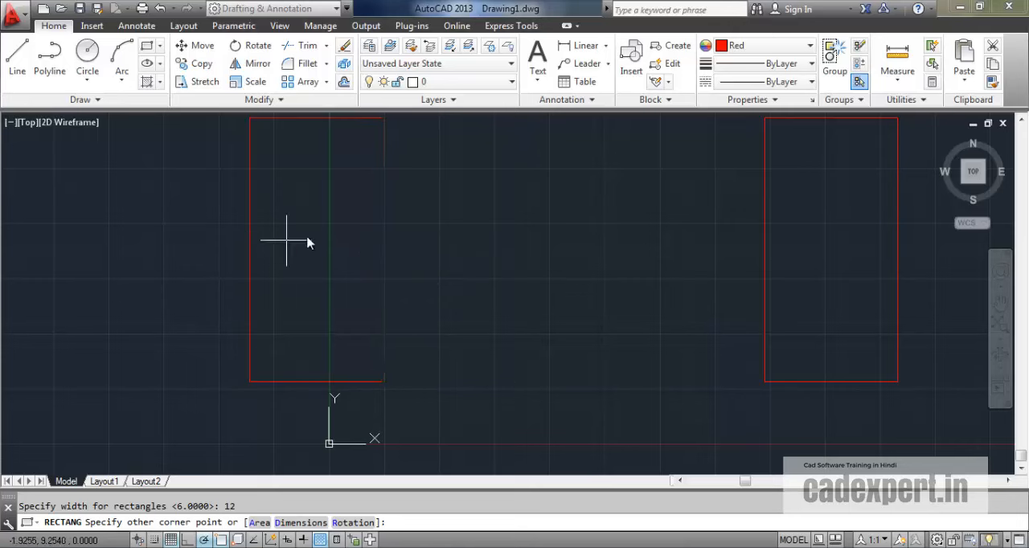
left_click(485, 242)
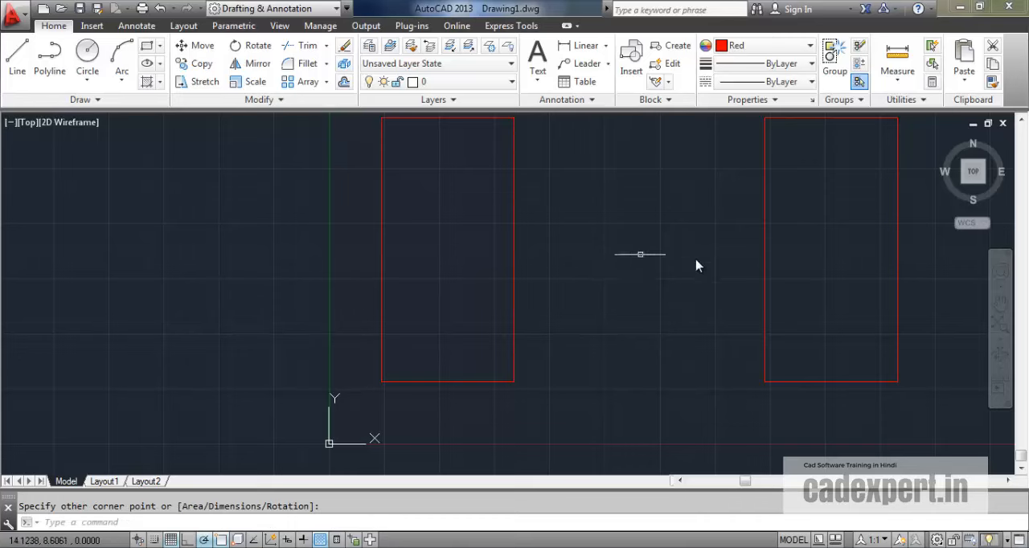
Step: Draw a rectangle right of the dimensioned one, aligned with its lower edge, with the opposite corner at @6,12
middle_click_drag(696, 259, 386, 282)
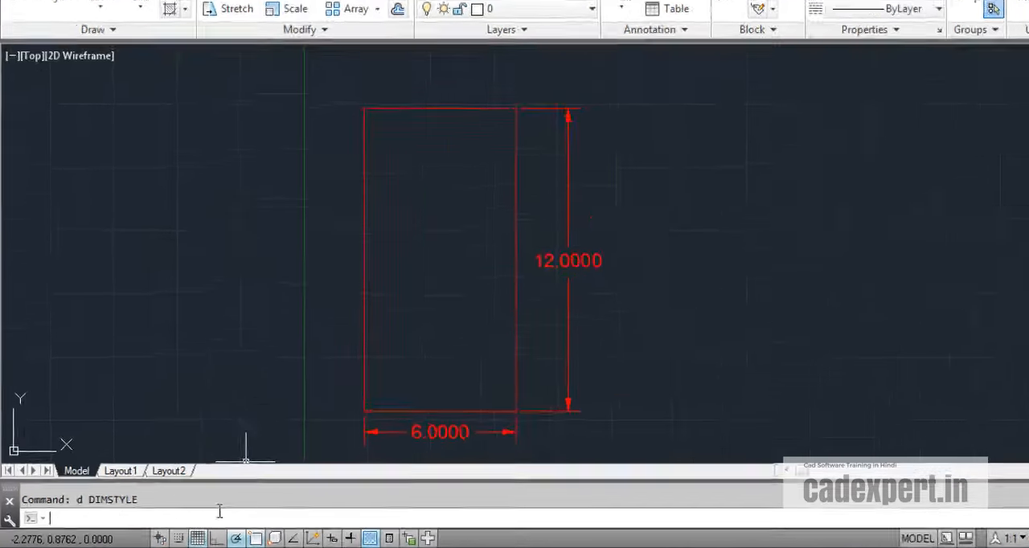
type("rec")
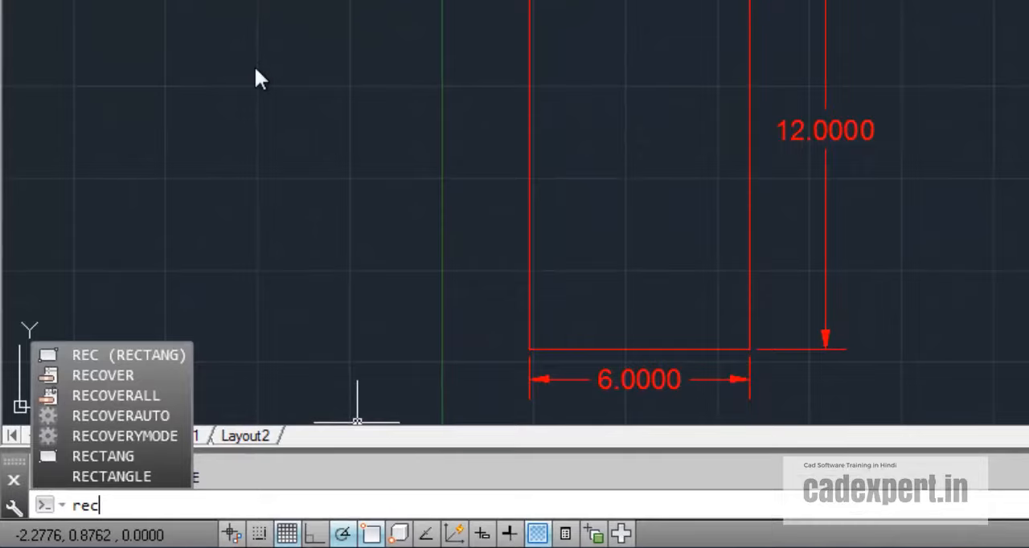
key("Return")
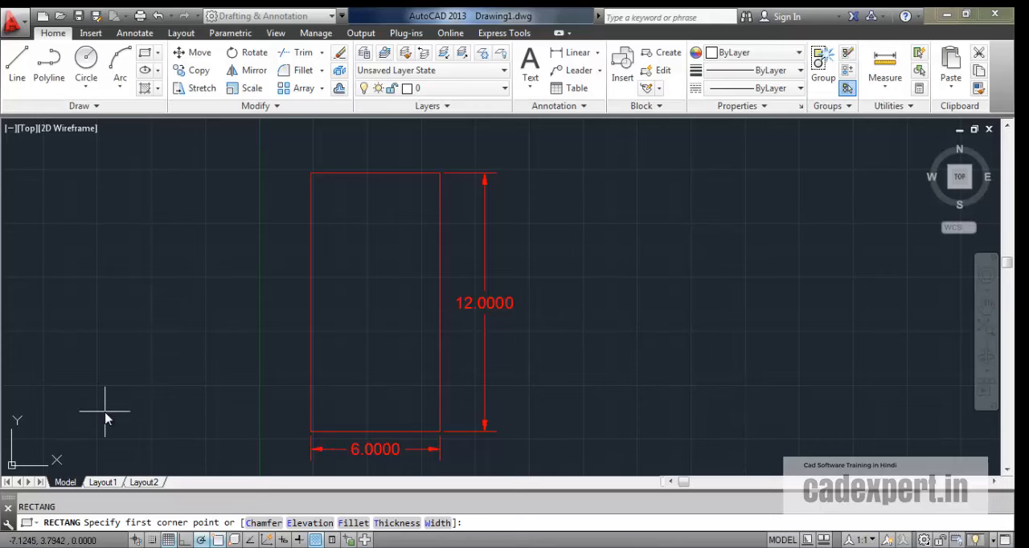
left_click(564, 434)
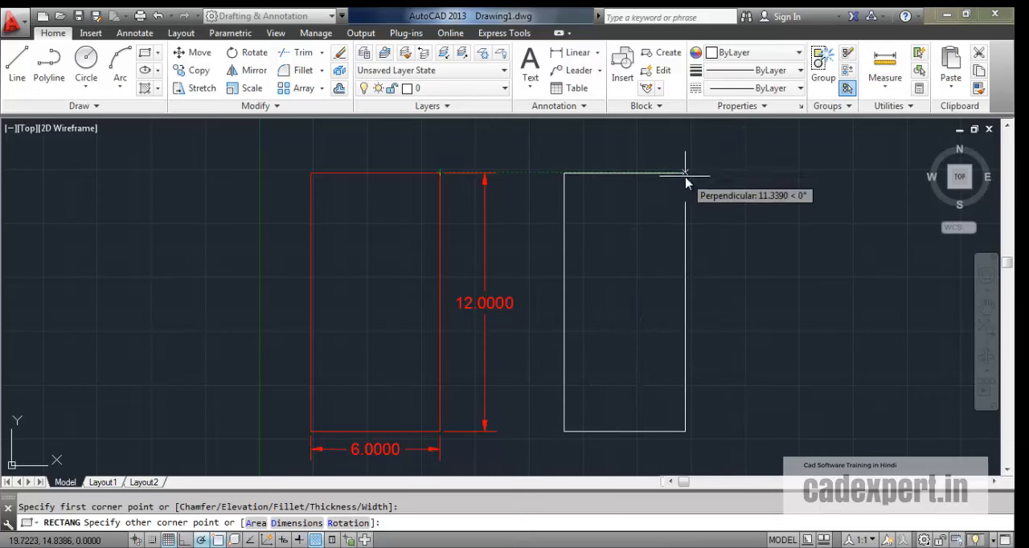
type("@6,12")
key("Return")
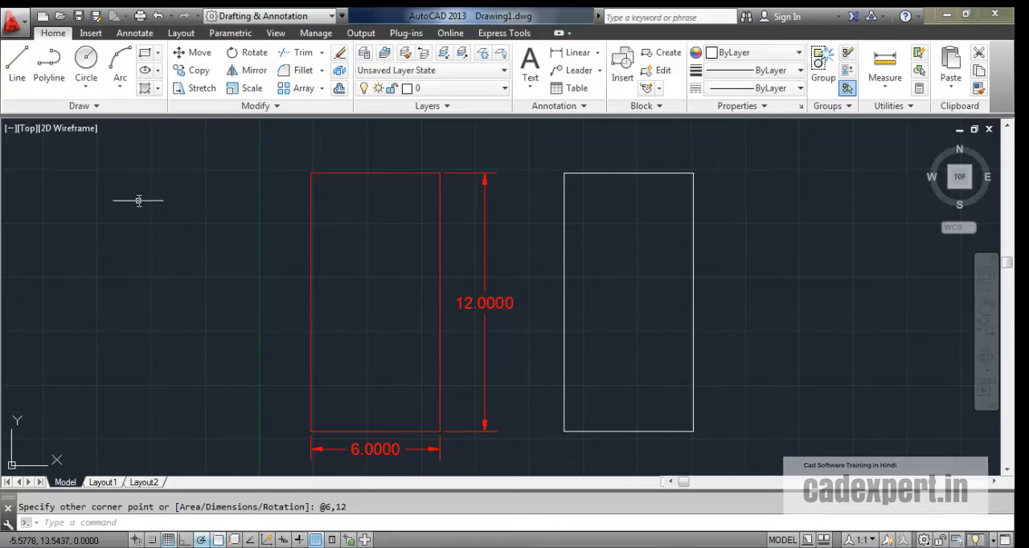
Step: Draw another rectangle right of the white one, level with its lower edge, using a relative opposite corner with X offset 6
left_click(146, 53)
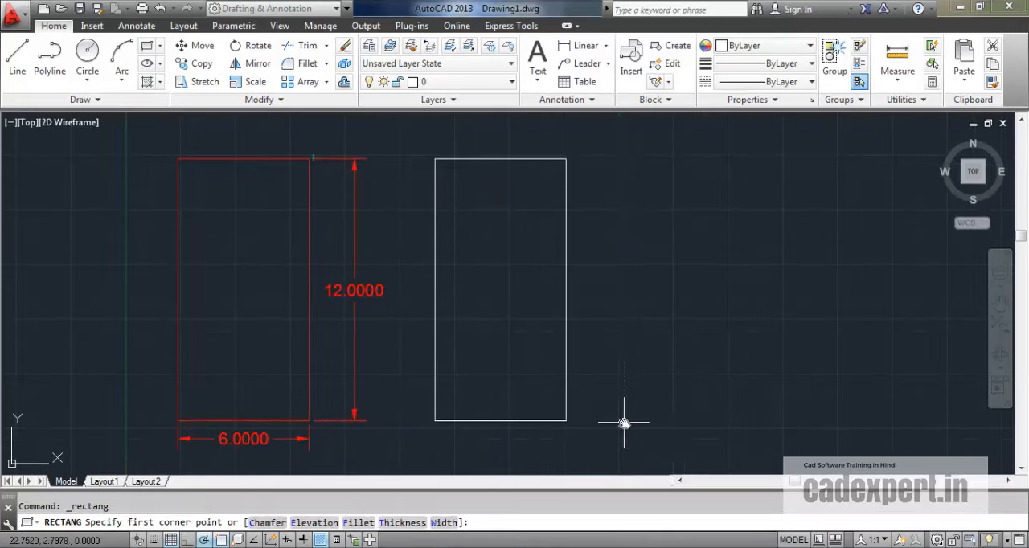
left_click(624, 421)
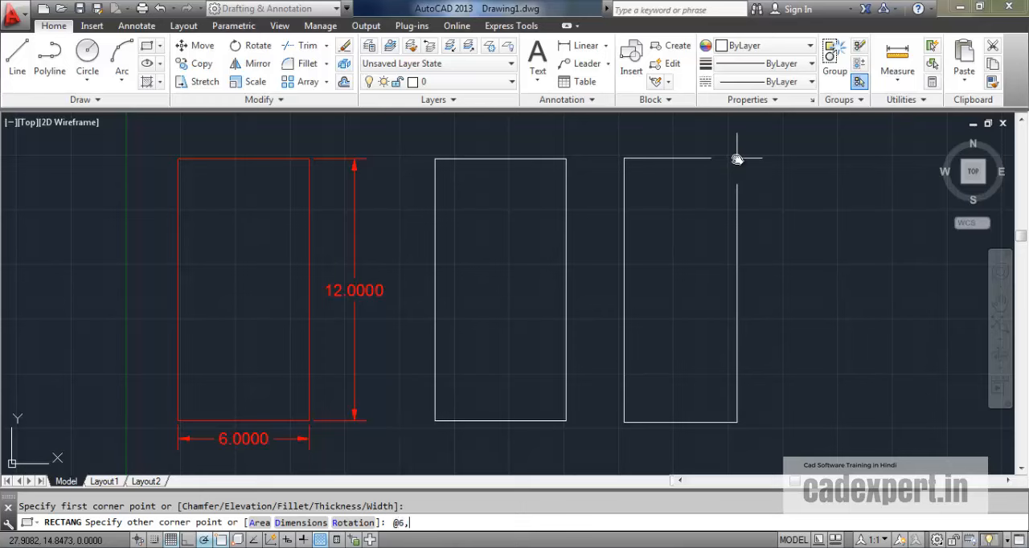
key("Return")
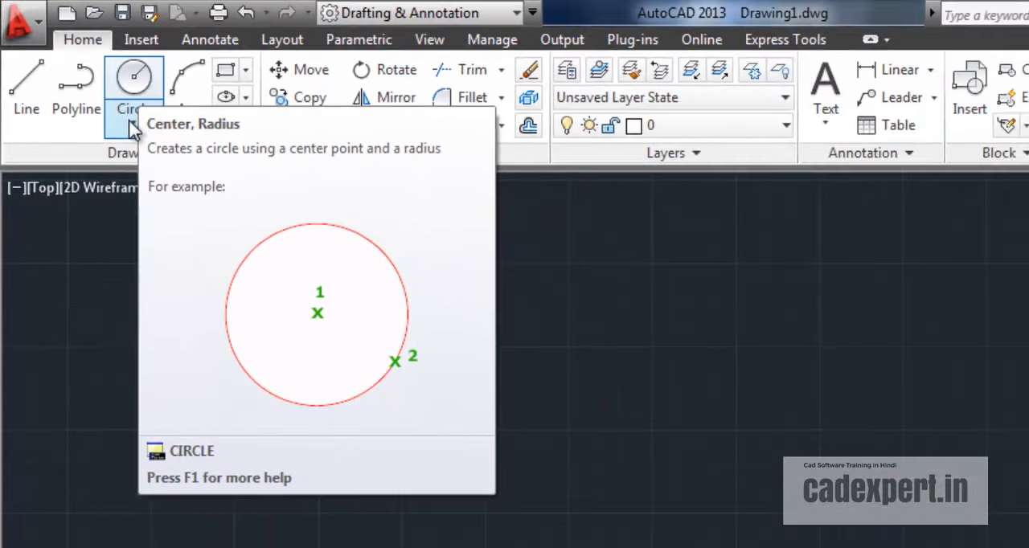
Step: Draw a circle of radius 6 by center and radius in the empty drawing area
left_click(131, 123)
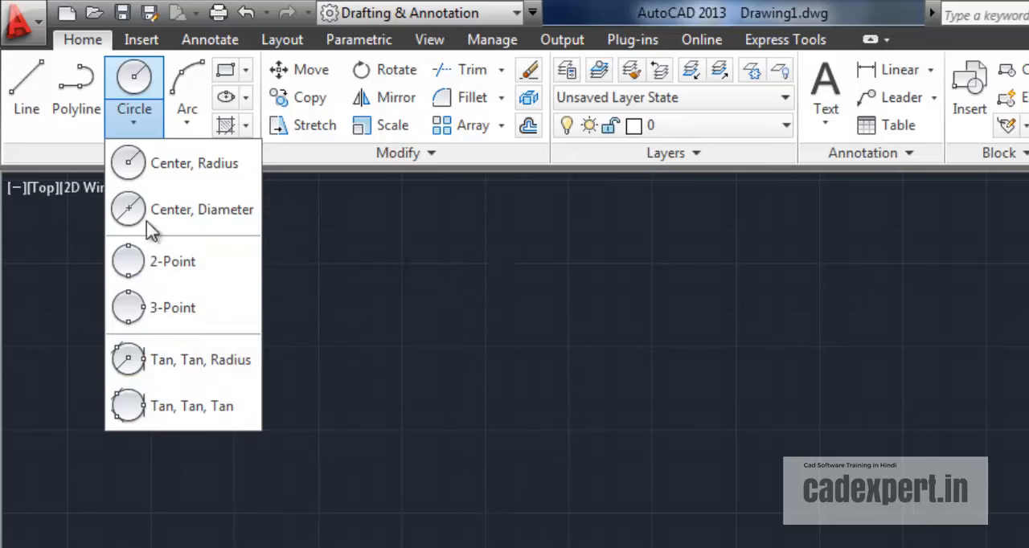
left_click(134, 81)
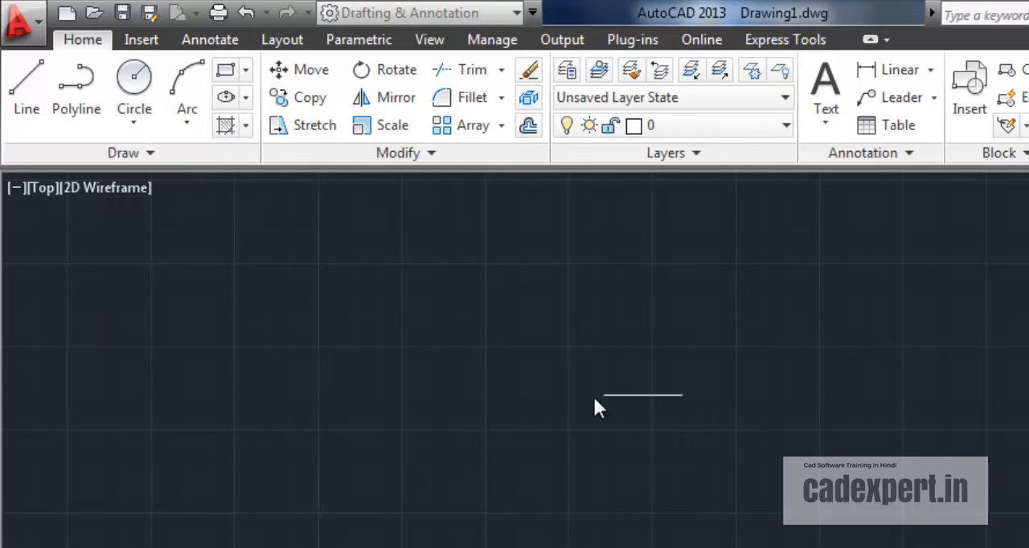
left_click(142, 85)
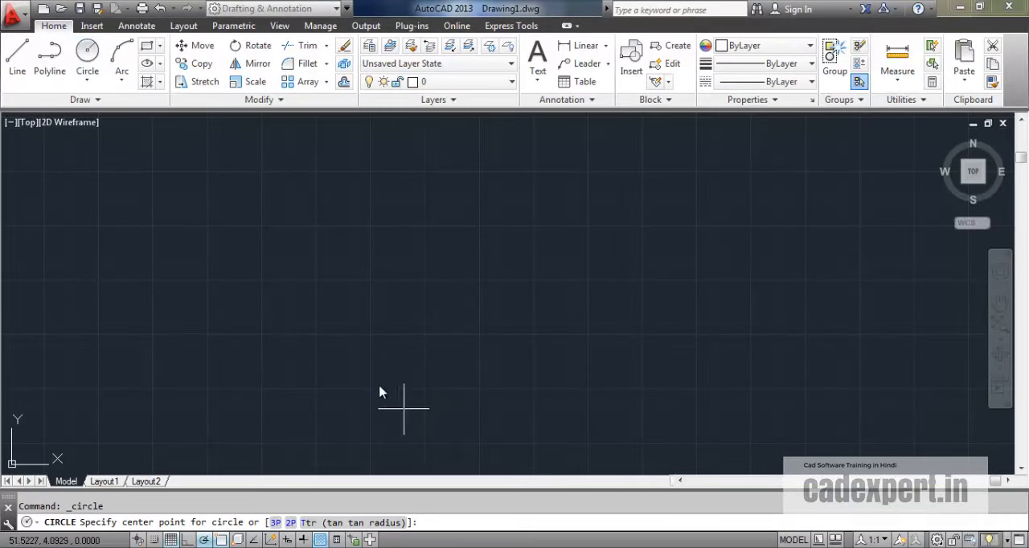
left_click(370, 334)
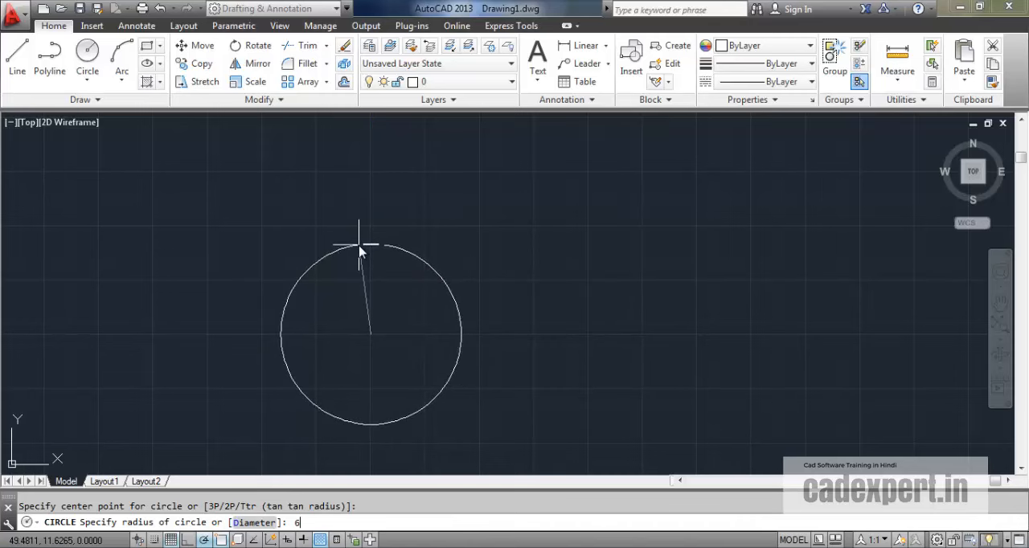
key("Return")
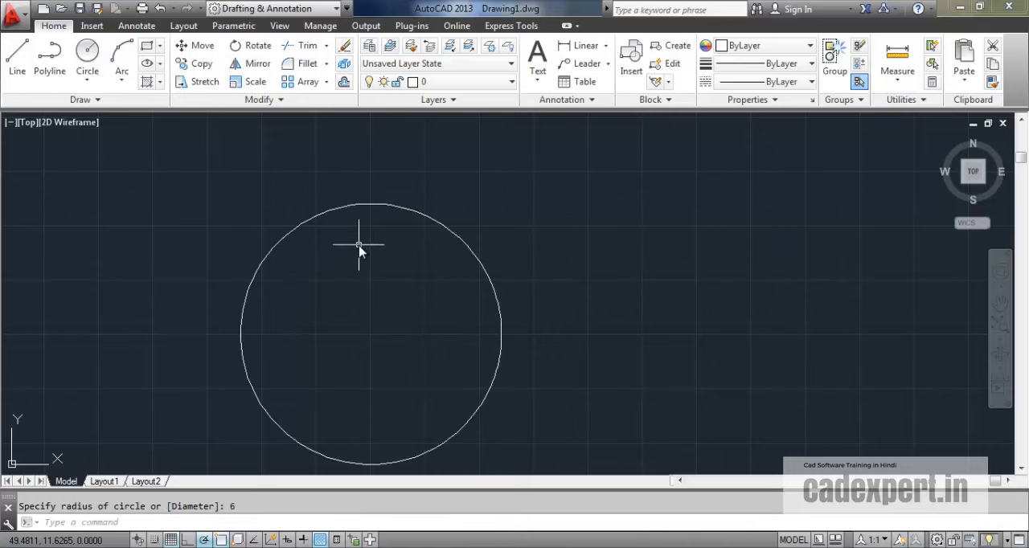
Step: Draw a circle of diameter 12 by center and diameter, right of the first circle and level with its center
left_click(87, 81)
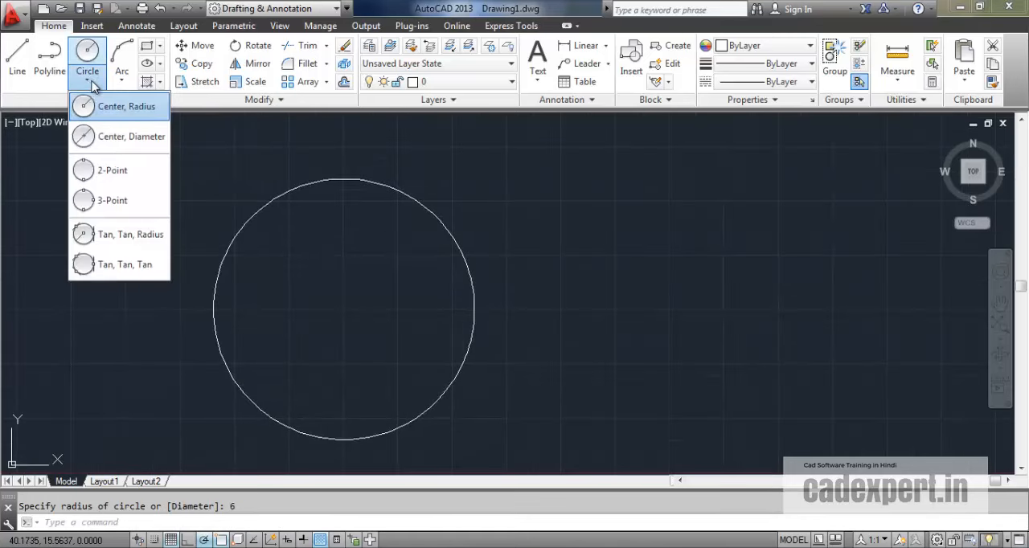
left_click(126, 138)
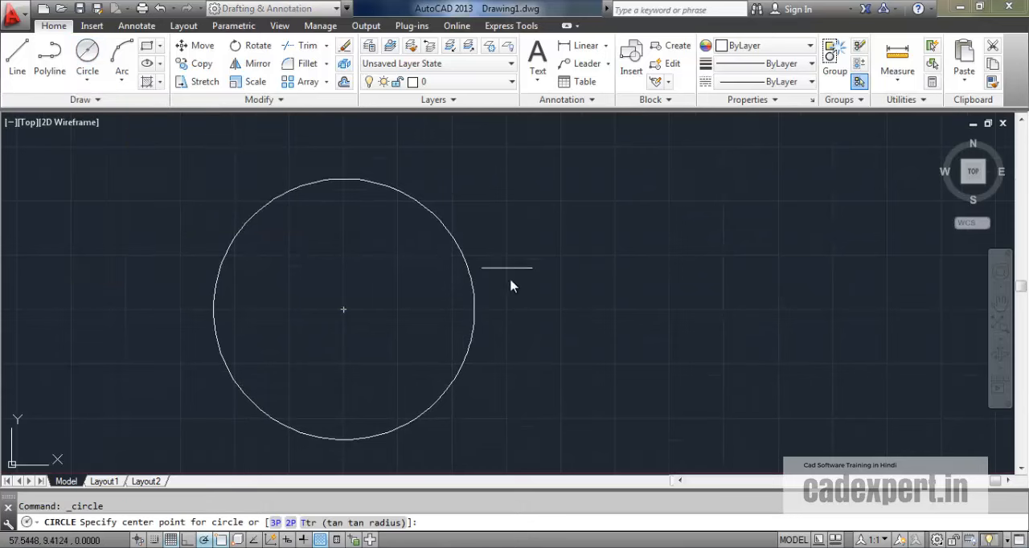
left_click(671, 310)
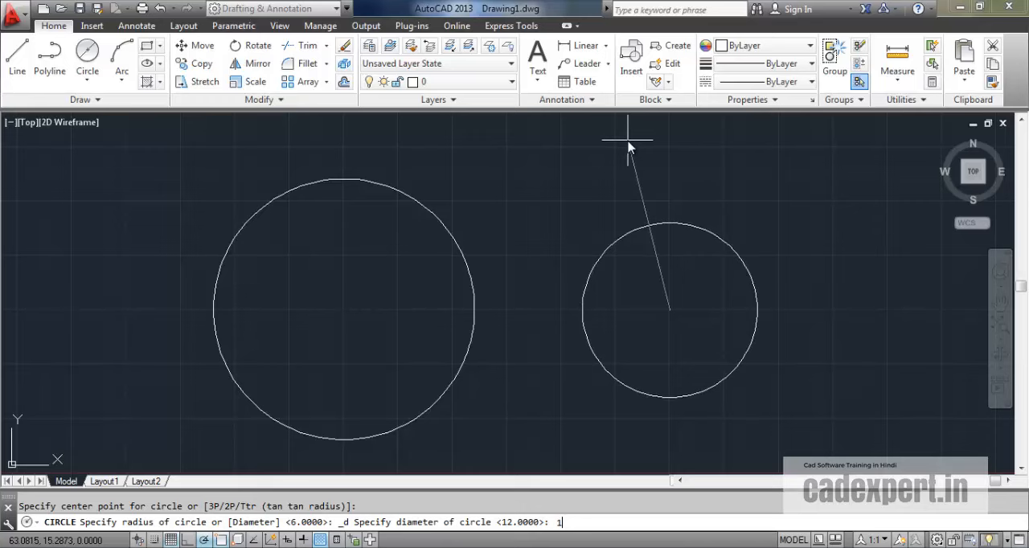
key("Return")
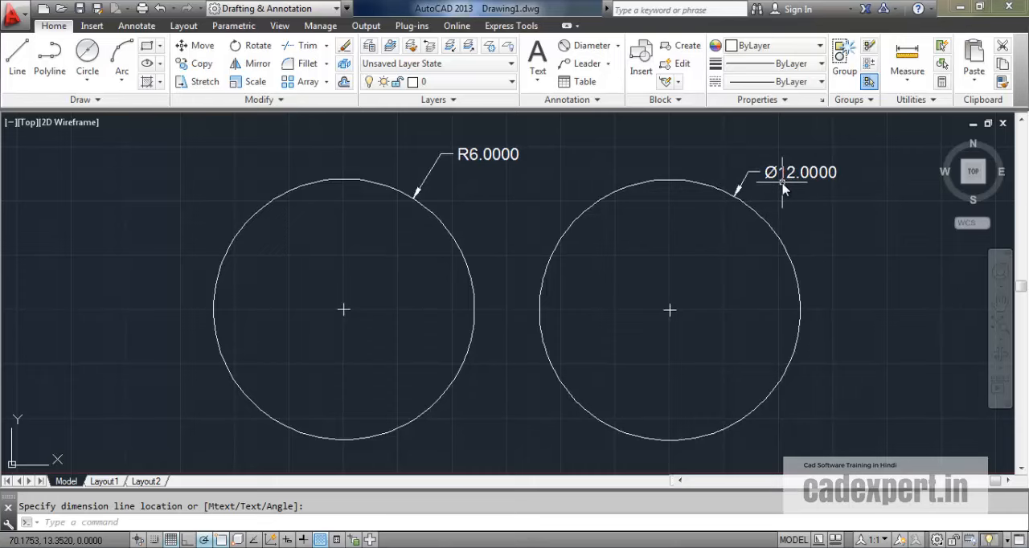
Step: Draw a 2-Point circle whose diameter runs between the bottom quadrants of the two dimensioned circles
scroll(501, 318, "down", 5)
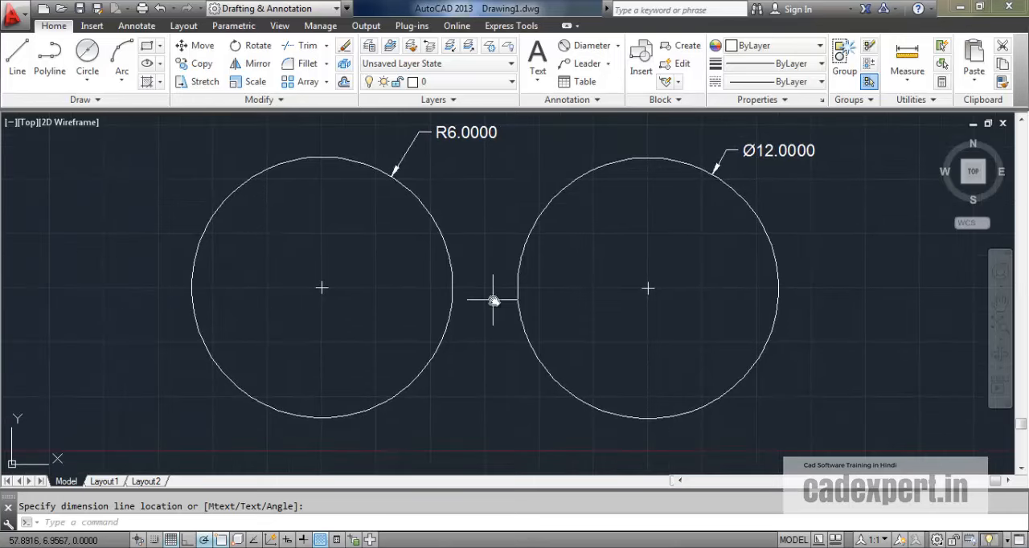
middle_click_drag(501, 318, 354, 301)
scroll(352, 295, "up", 4)
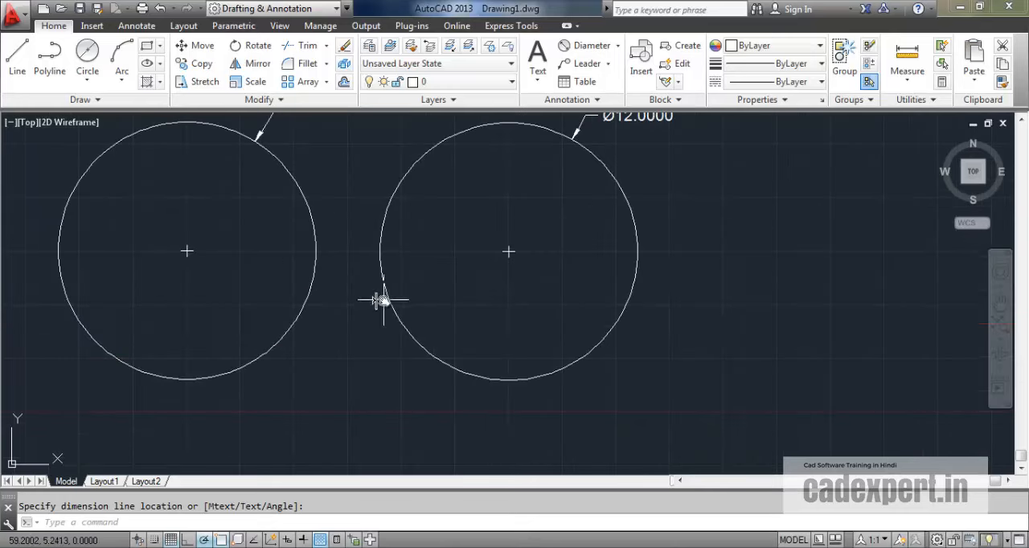
scroll(384, 298, "down", 2)
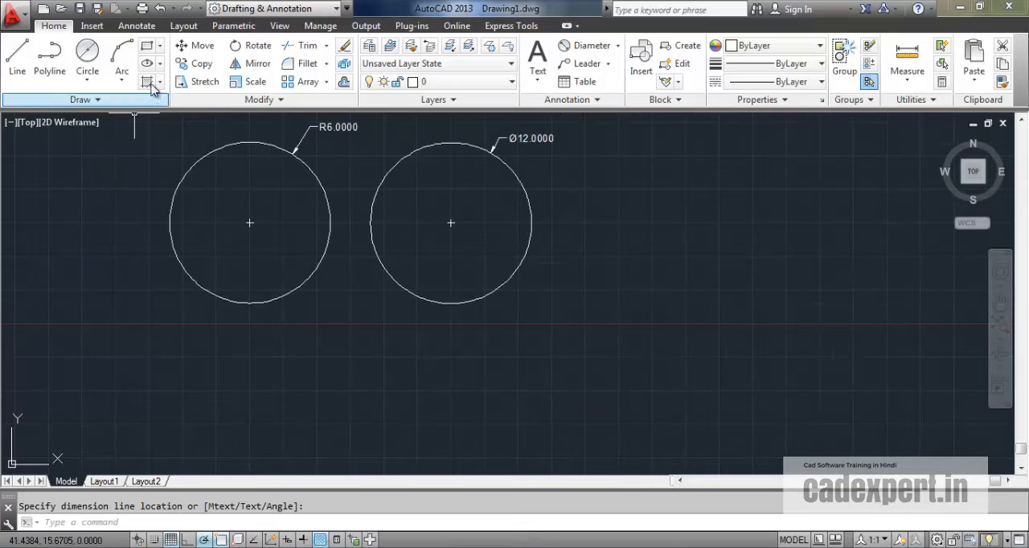
left_click(94, 84)
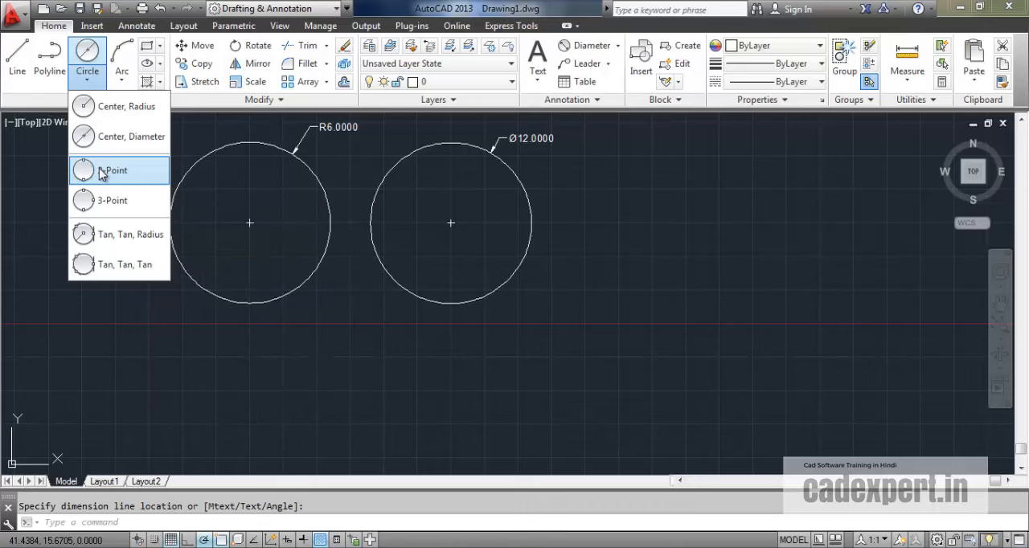
left_click(102, 171)
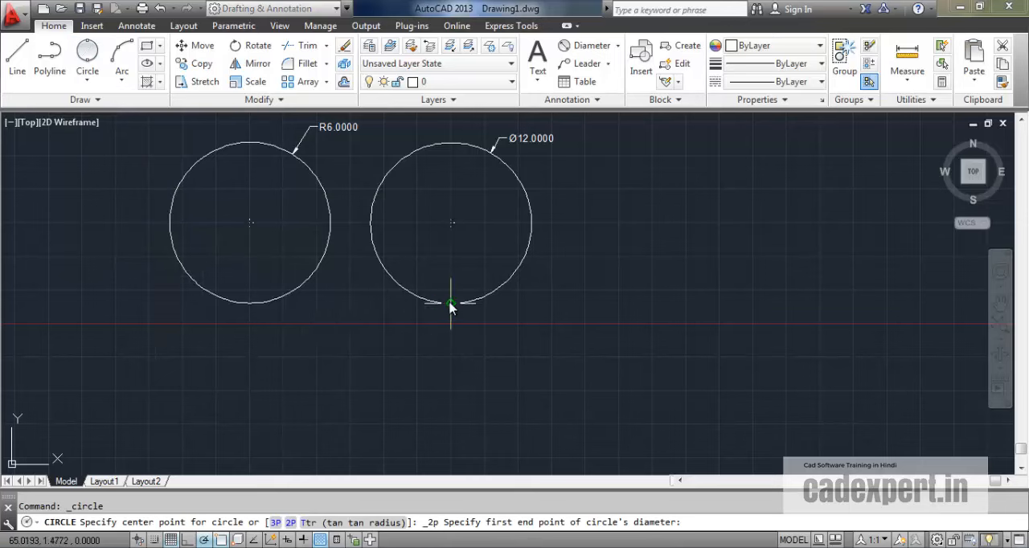
left_click(249, 304)
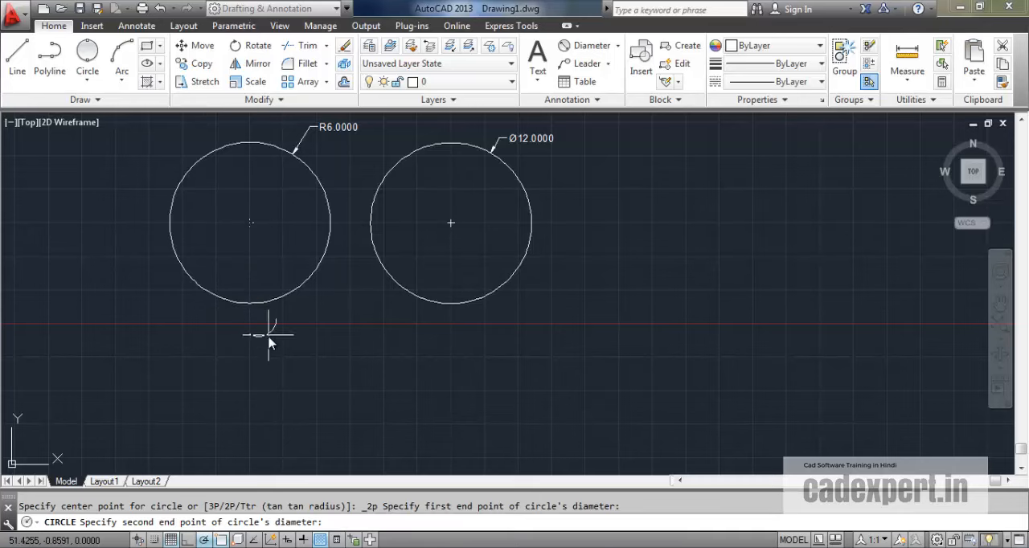
left_click(452, 304)
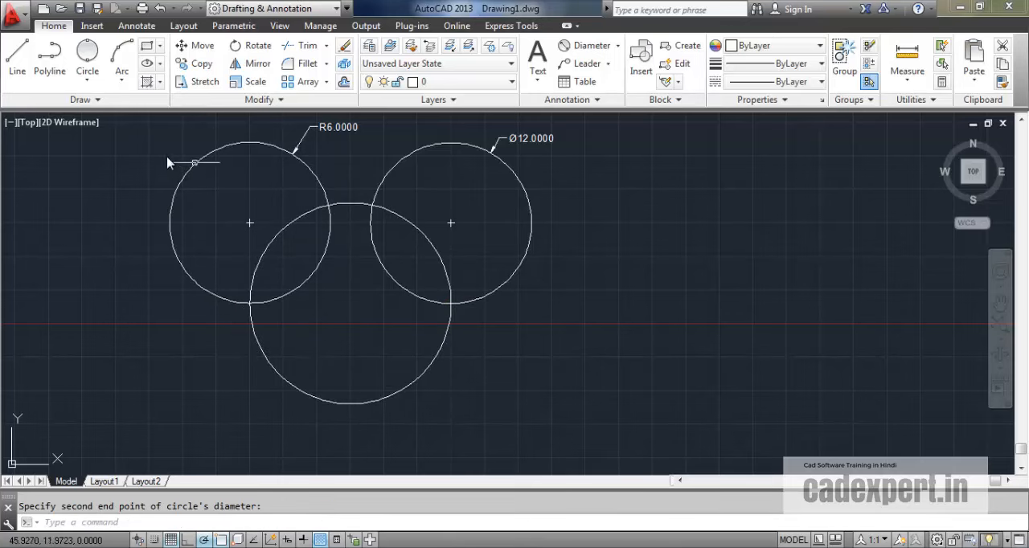
Step: Draw a 3-Point circle through the 2-Point circle's bottom quadrant, the R6 circle's left quadrant and the Ø12 circle's right quadrant
left_click(87, 81)
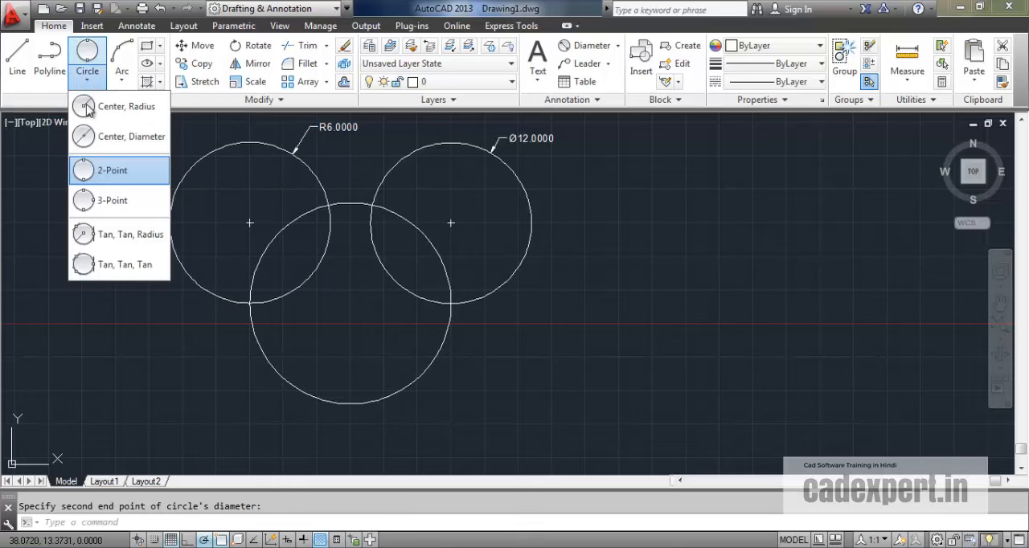
left_click(109, 201)
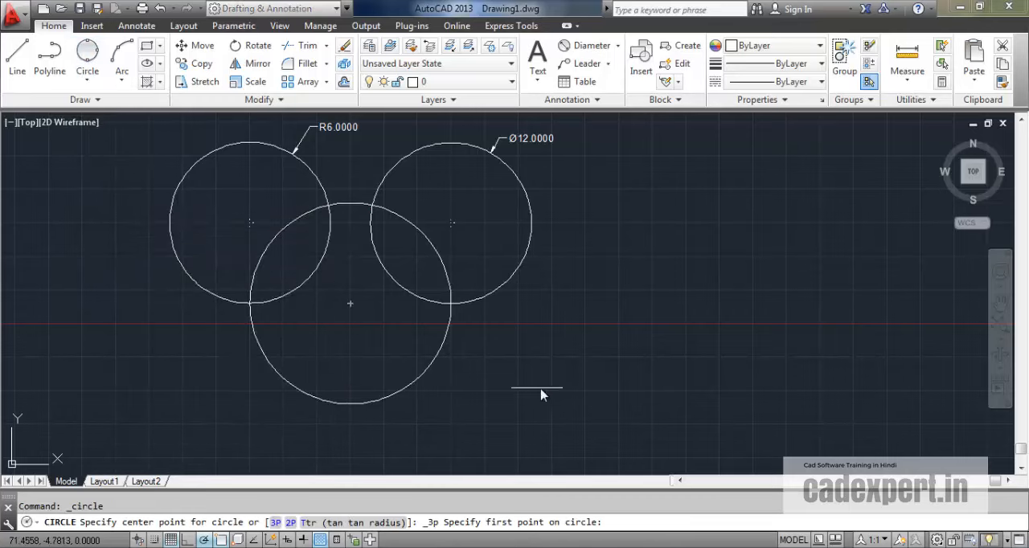
mouse_move(542, 394)
middle_mouse_down()
mouse_move(523, 358)
mouse_move(529, 450)
mouse_move(586, 480)
mouse_move(495, 387)
middle_mouse_up()
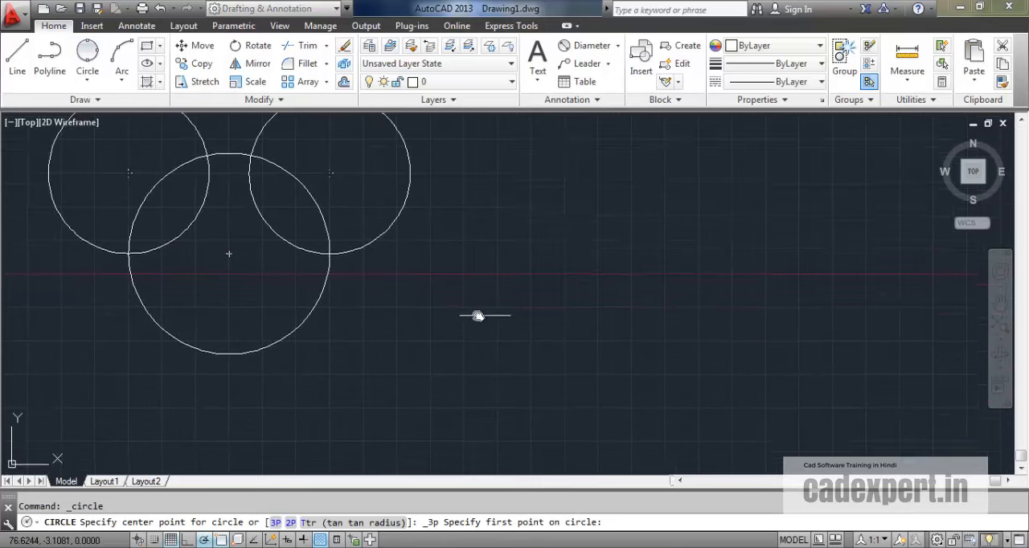
left_click(231, 356)
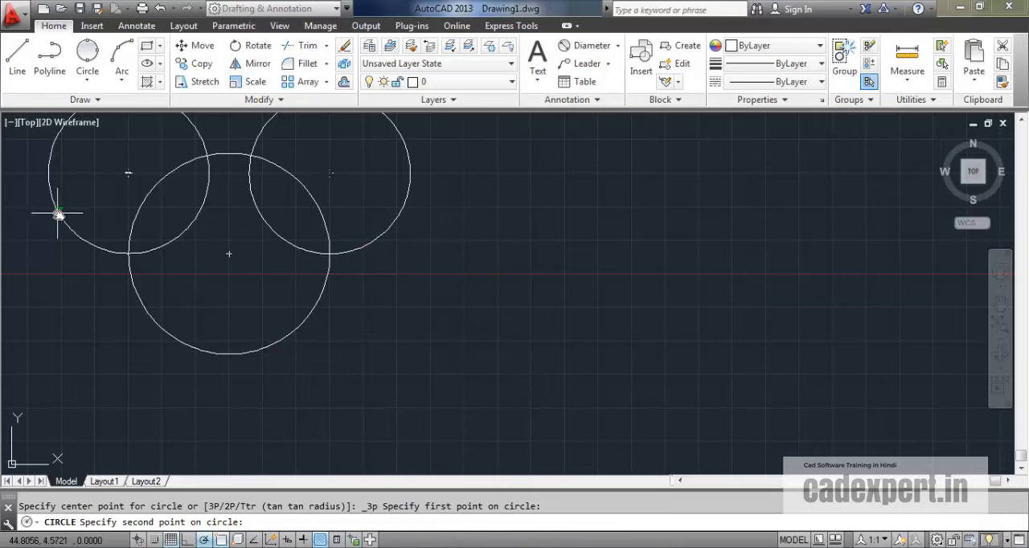
left_click(48, 175)
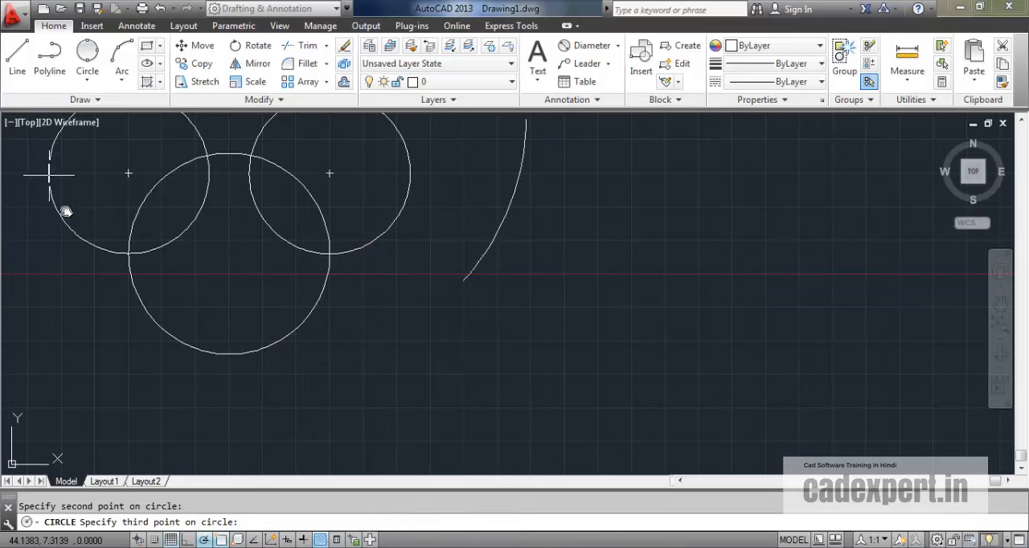
middle_click_drag(92, 268, 193, 315)
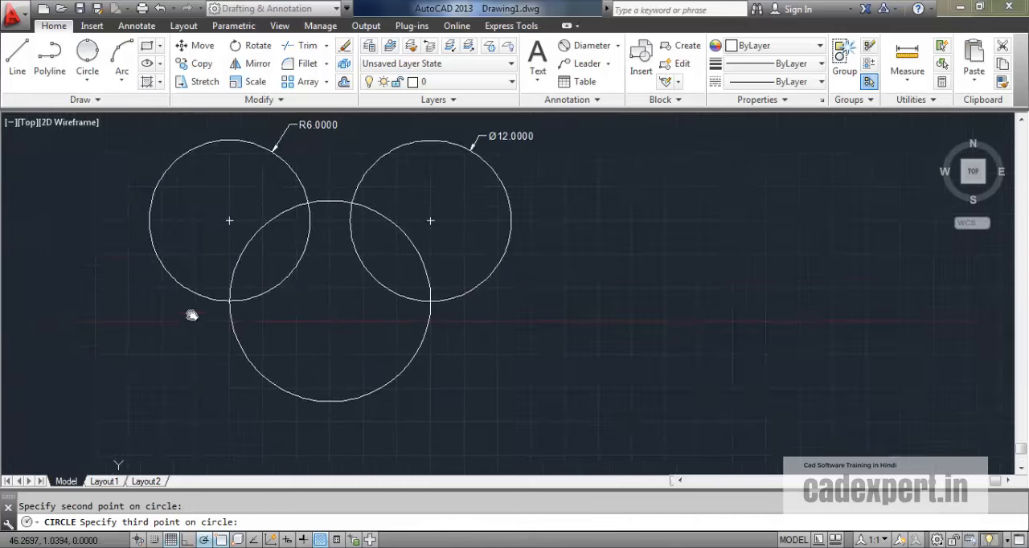
left_click(515, 223)
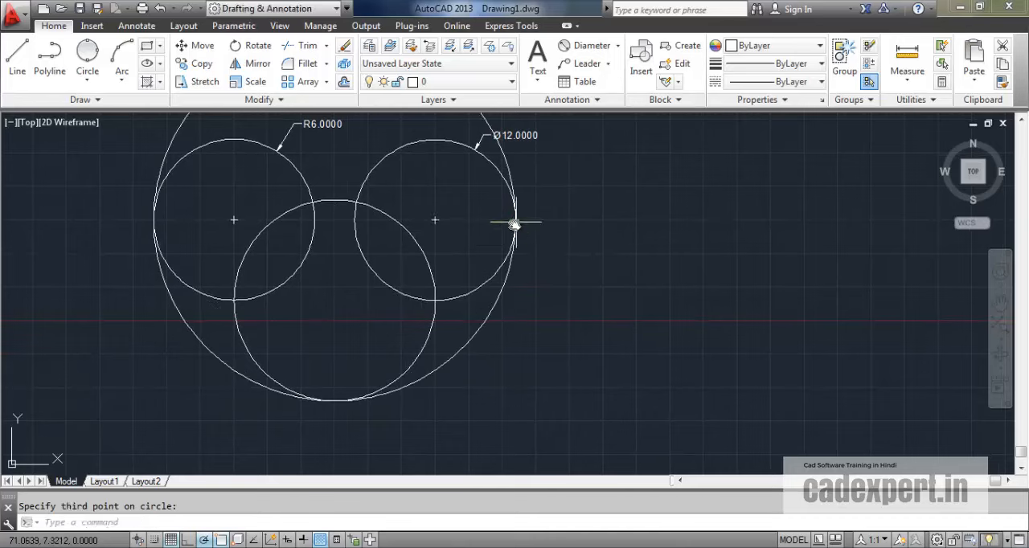
mouse_move(455, 304)
middle_mouse_down()
mouse_move(467, 375)
mouse_move(470, 354)
mouse_move(457, 382)
middle_mouse_up()
scroll(469, 356, "down", 2)
scroll(463, 364, "up", 2)
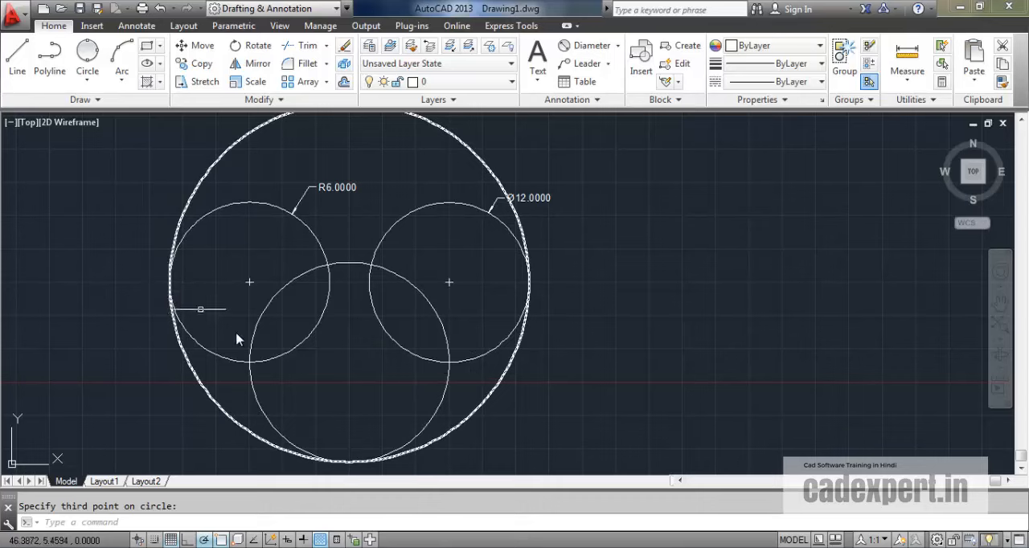
Step: Draw a Tan, Tan, Radius circle of radius 5 tangent to the upper facing sides of the R6 and Ø12 circles
middle_click_drag(234, 264, 227, 296)
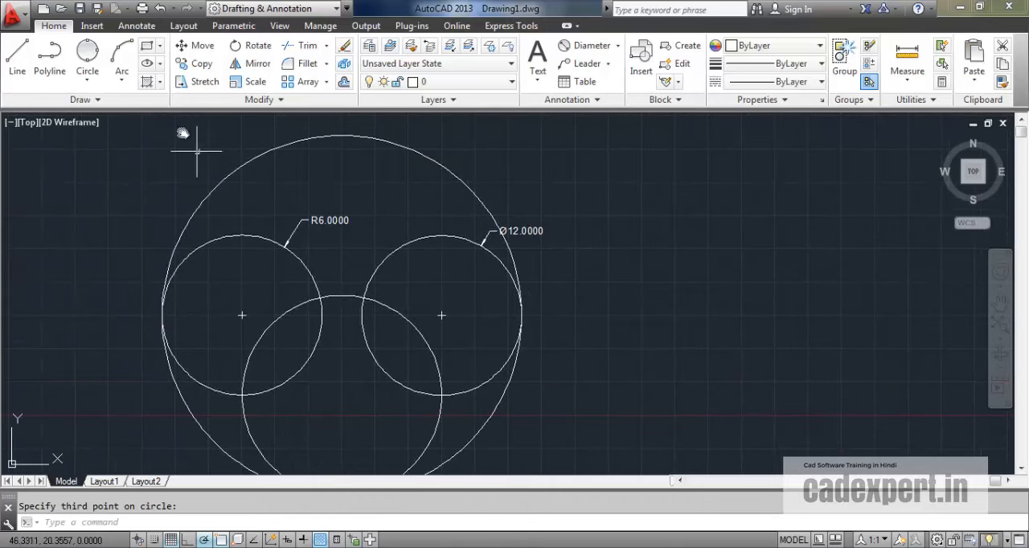
left_click(87, 81)
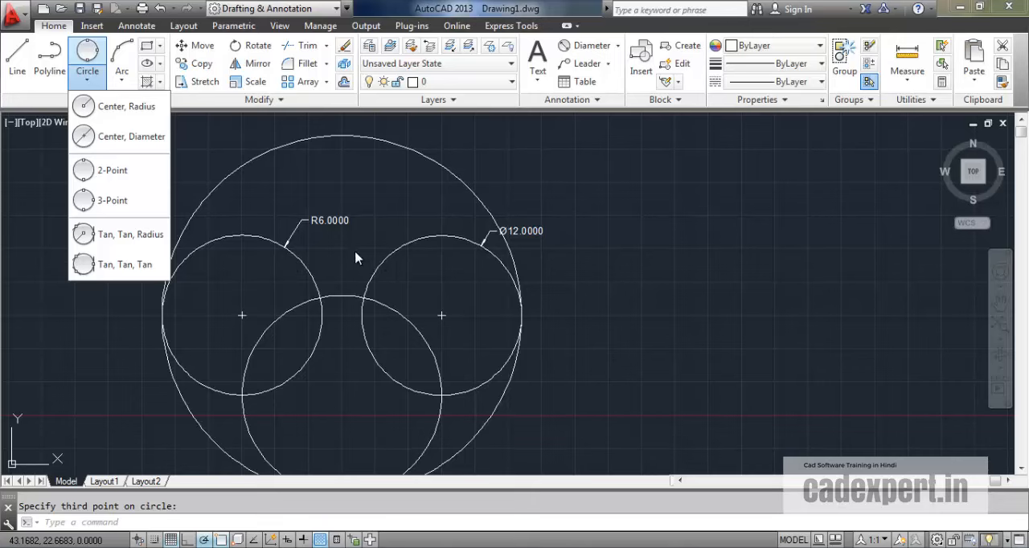
left_click(112, 235)
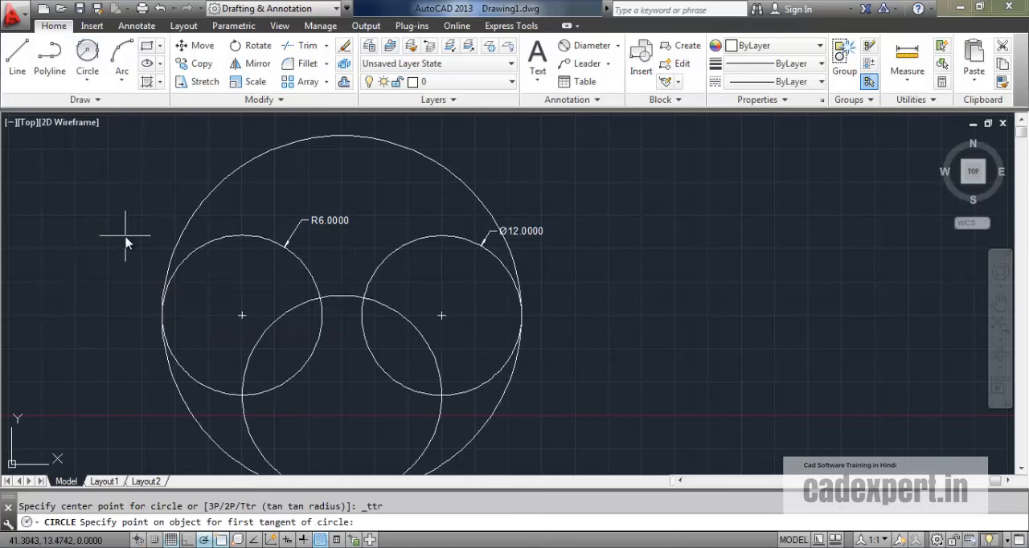
left_click(293, 252)
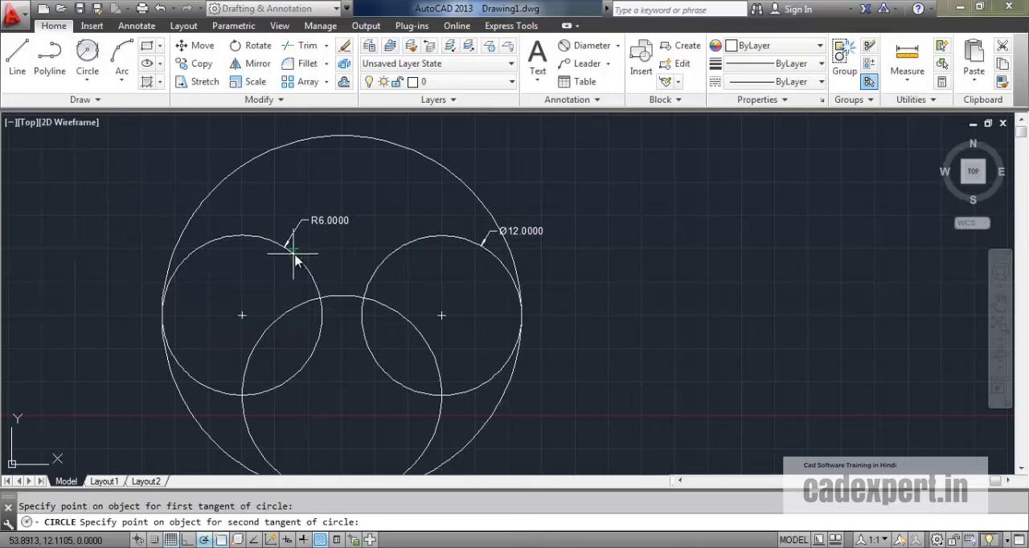
left_click(386, 256)
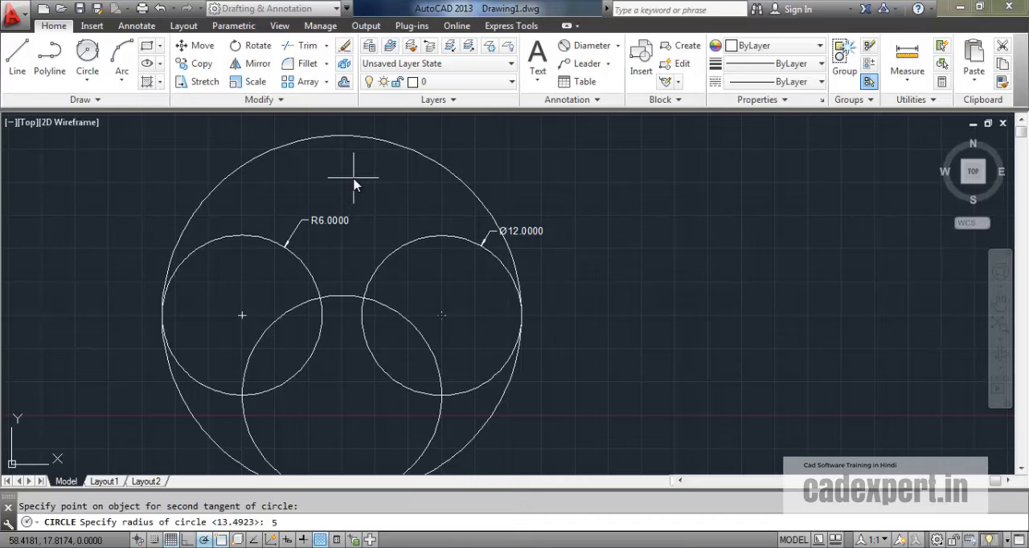
key("Return")
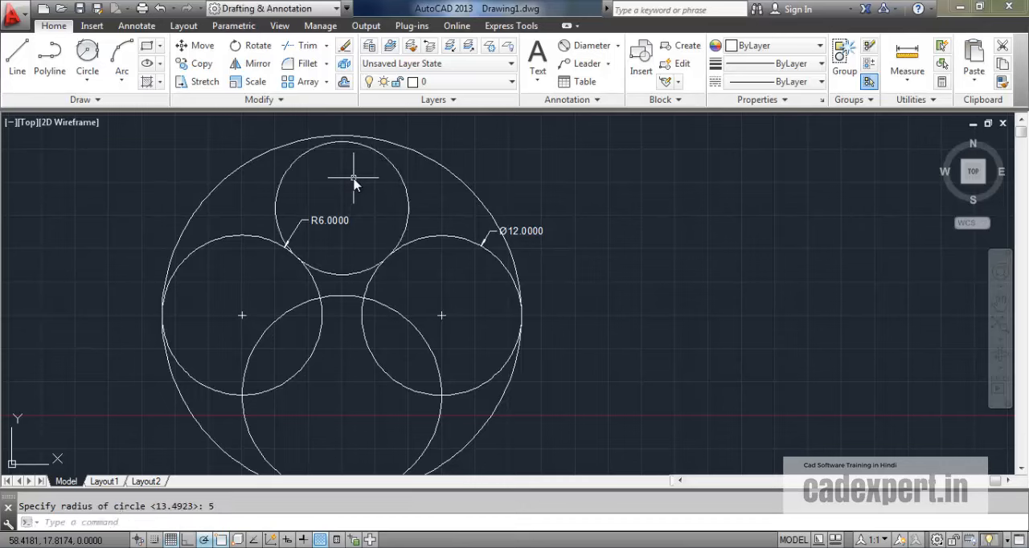
scroll(412, 306, "up", 2)
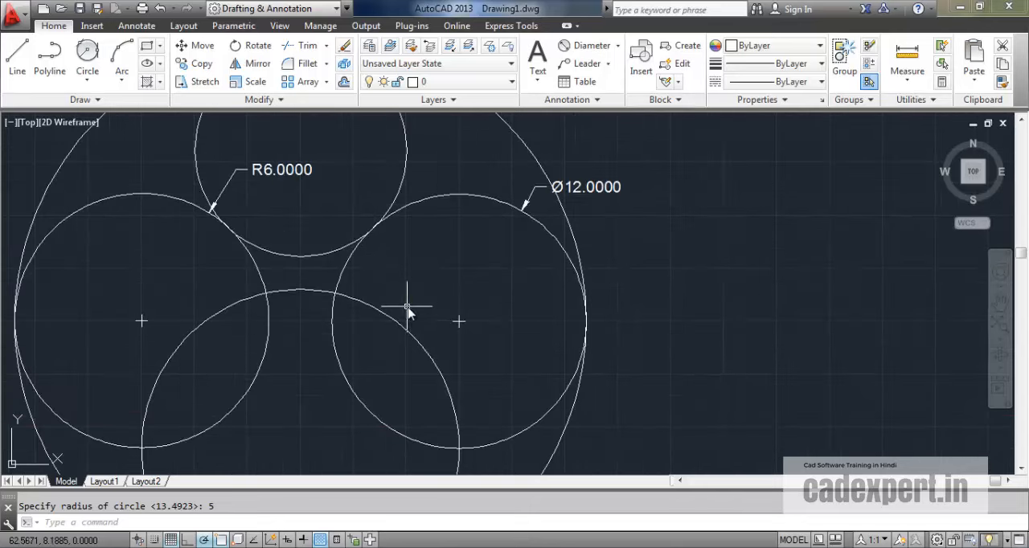
middle_click_drag(408, 294, 484, 370)
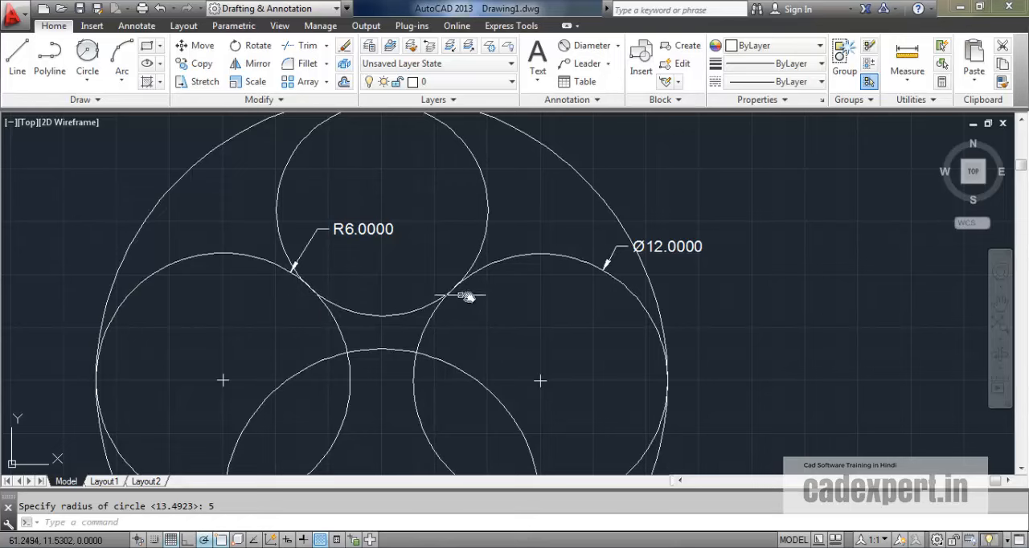
mouse_move(459, 266)
middle_mouse_down()
mouse_move(356, 305)
mouse_move(381, 304)
middle_mouse_up()
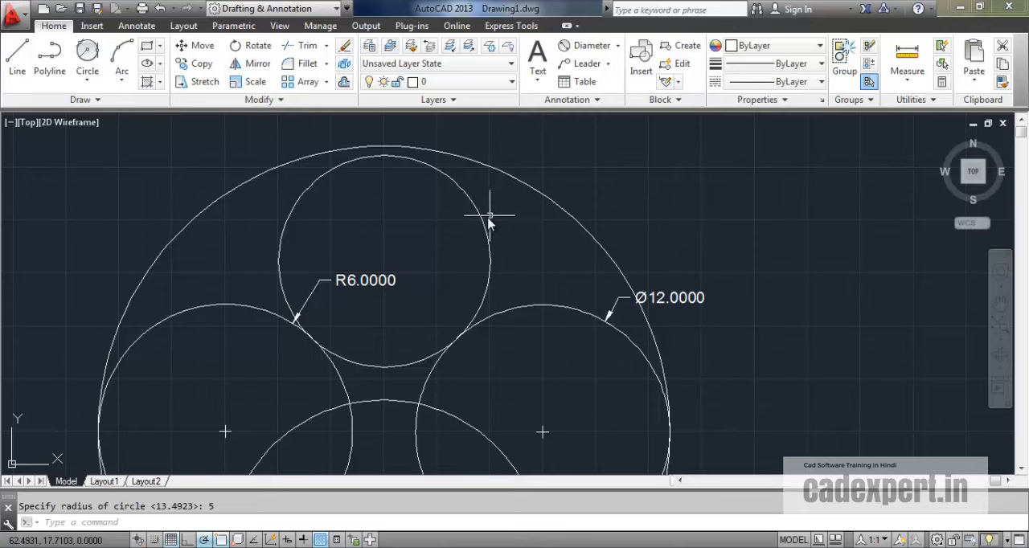
Step: Draw a small Tan, Tan, Tan circle in the lower-right gap, tangent to the Ø12 circle, the 2-Point circle and the large outer circle
scroll(490, 215, "down", 2)
middle_click_drag(483, 278, 394, 246)
middle_click_drag(387, 319, 380, 295)
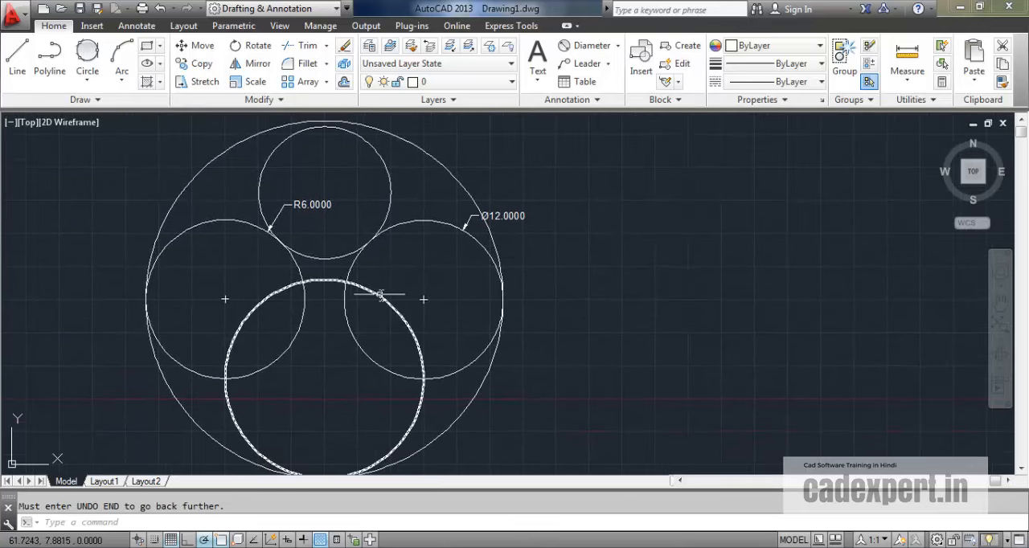
left_click(88, 65)
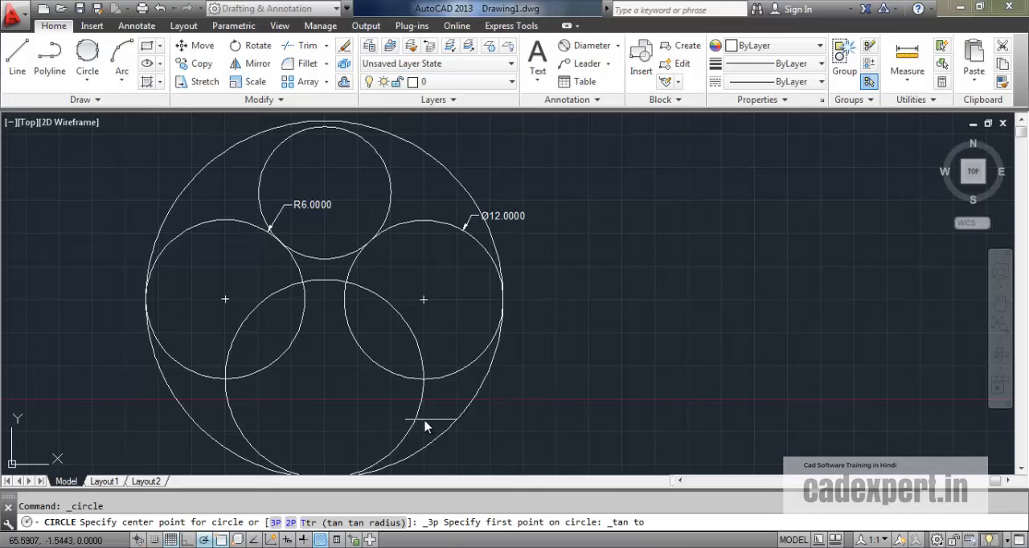
left_click(458, 375)
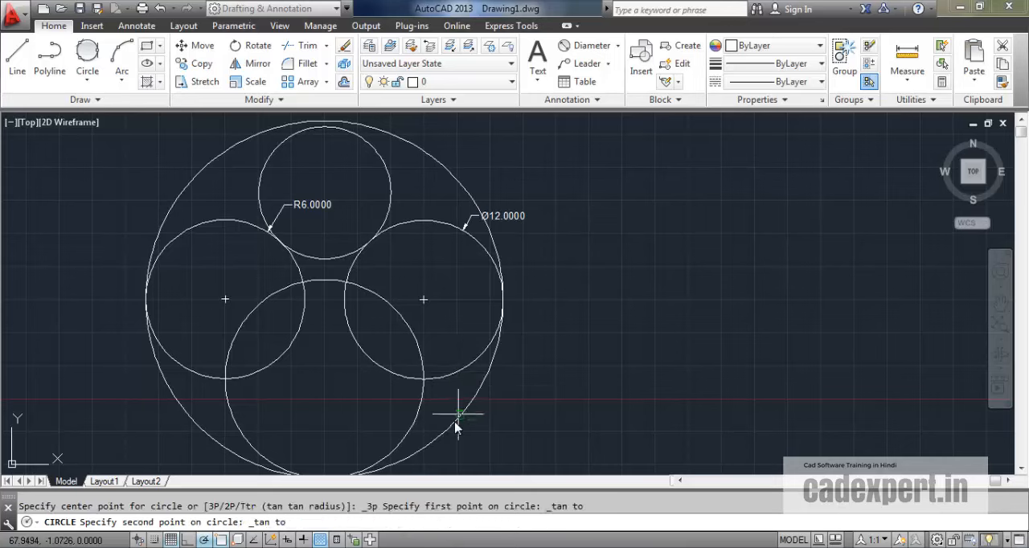
left_click(414, 422)
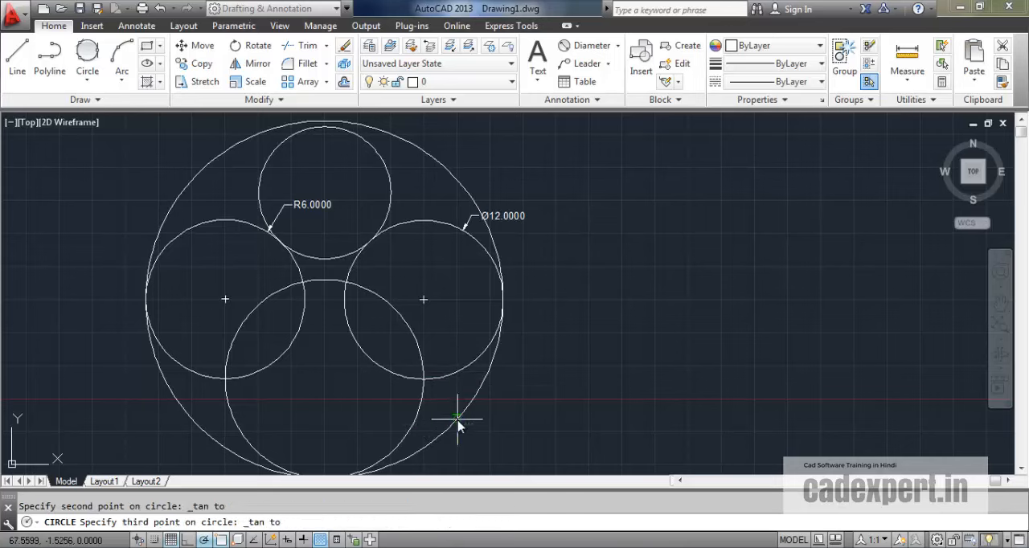
left_click(459, 421)
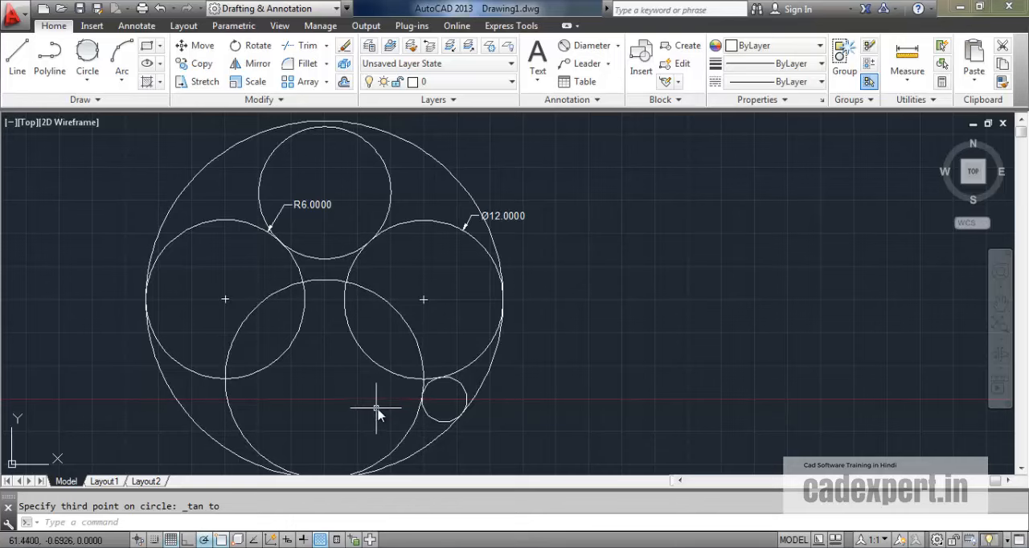
middle_click_drag(375, 411, 340, 358)
scroll(371, 347, "up", 2)
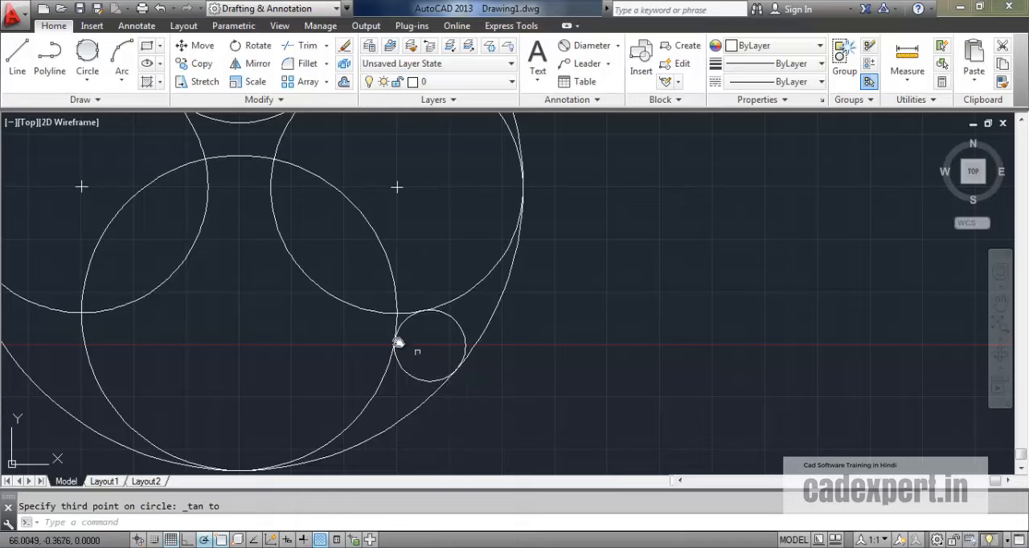
mouse_move(398, 343)
middle_mouse_down()
mouse_move(349, 351)
mouse_move(435, 364)
middle_mouse_up()
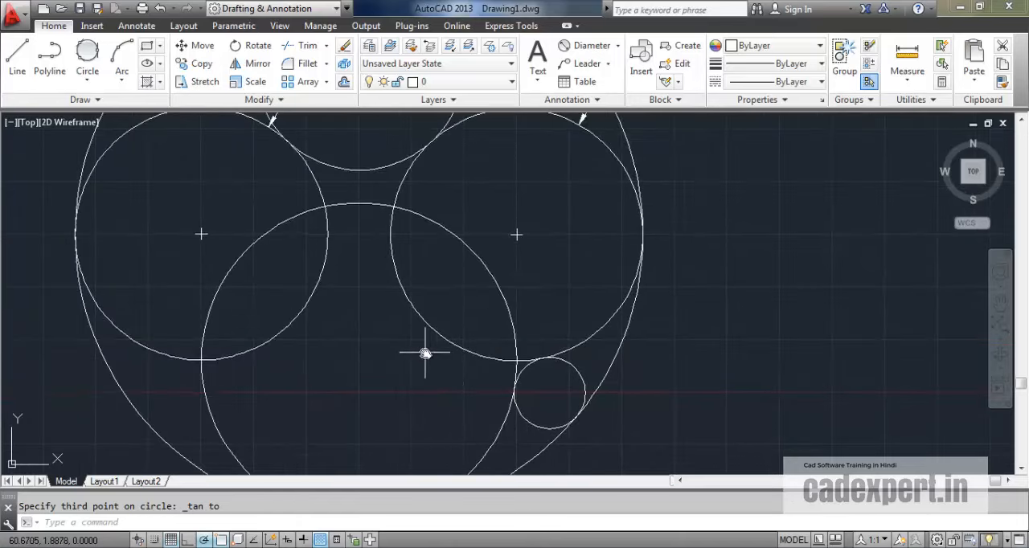